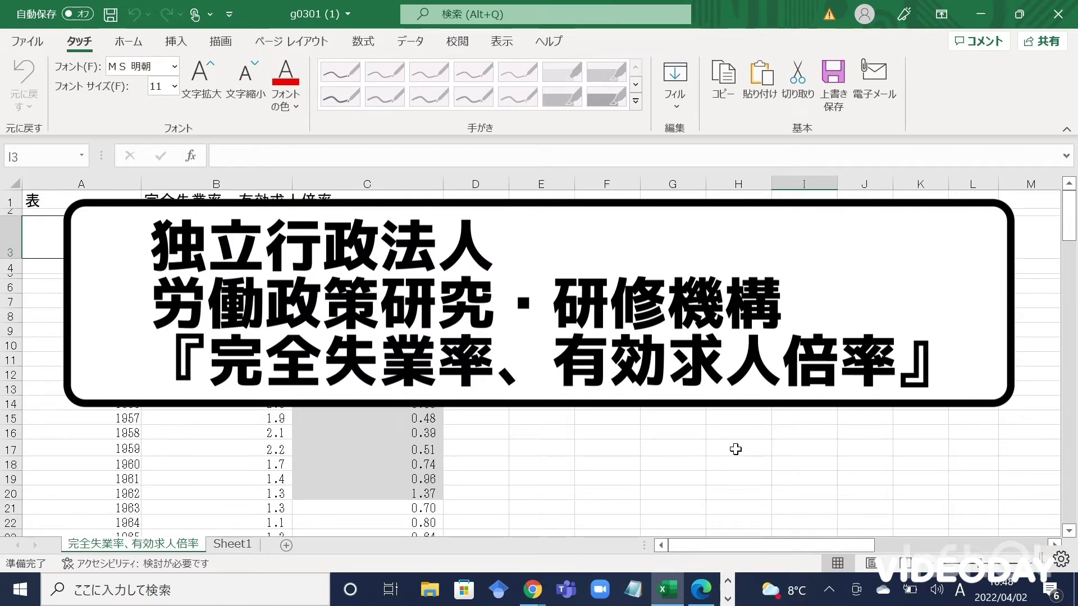
# Review the yearly 完全失業率 and 有効求人倍率 table down to its source notes, and check the browser's search results for 経済成長 推移
pyautogui.scroll(-2, 708, 443)
pyautogui.scroll(-3, 708, 443)
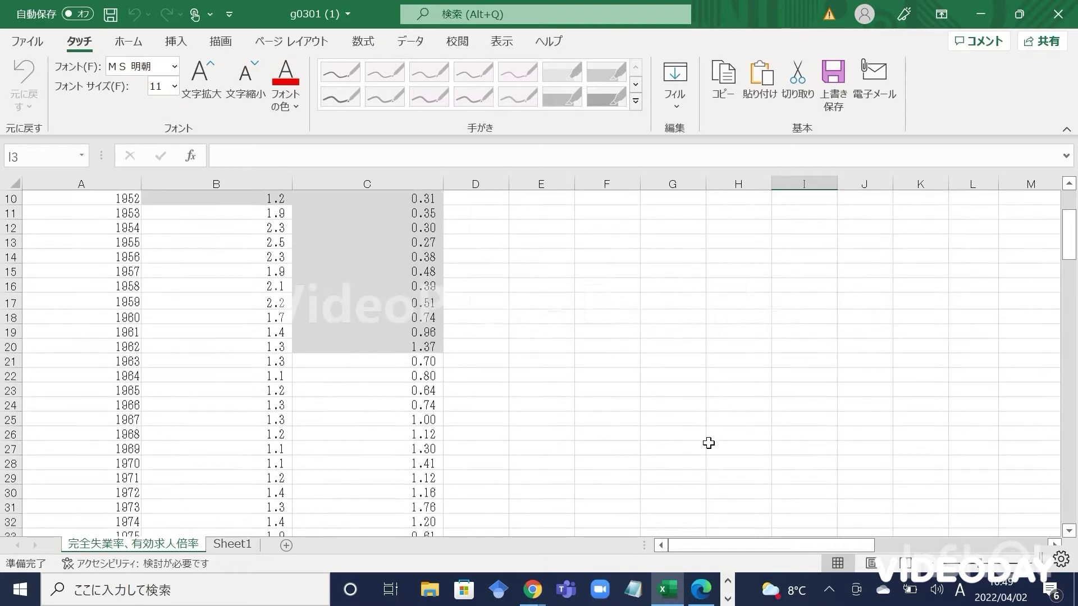
pyautogui.scroll(-7, 708, 444)
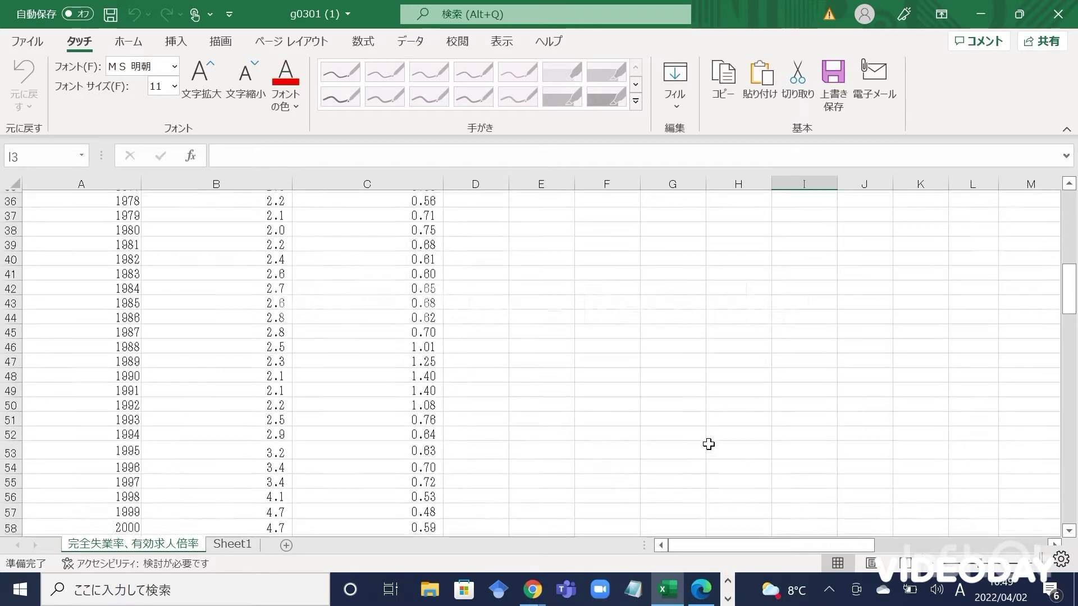
pyautogui.scroll(-9, 709, 443)
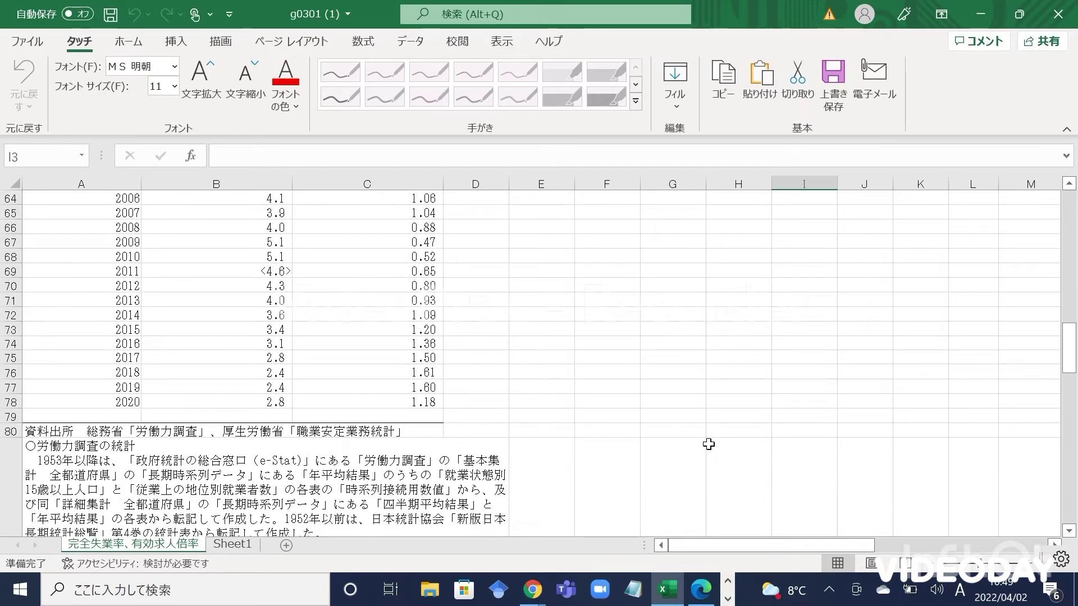
pyautogui.scroll(5, 709, 444)
pyautogui.scroll(16, 708, 444)
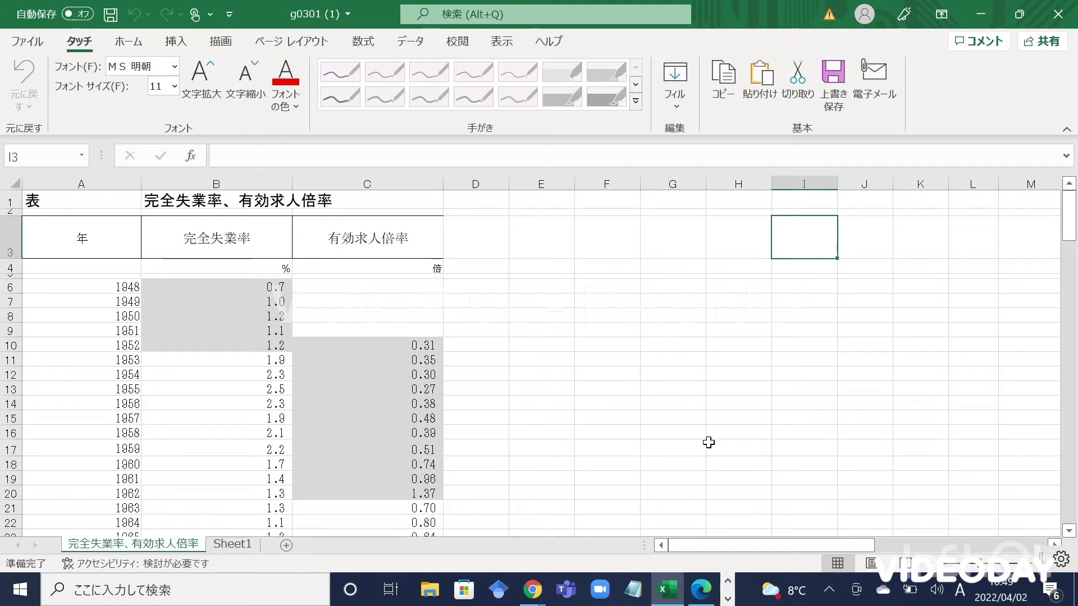
pyautogui.click(267, 179)
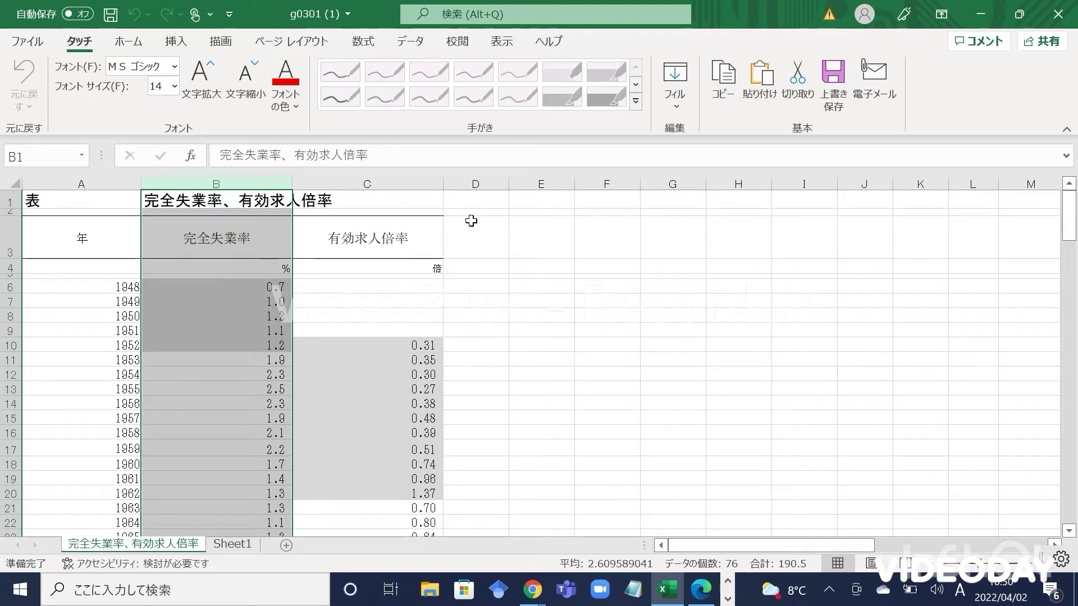
pyautogui.hotkey('alt', 'Tab')
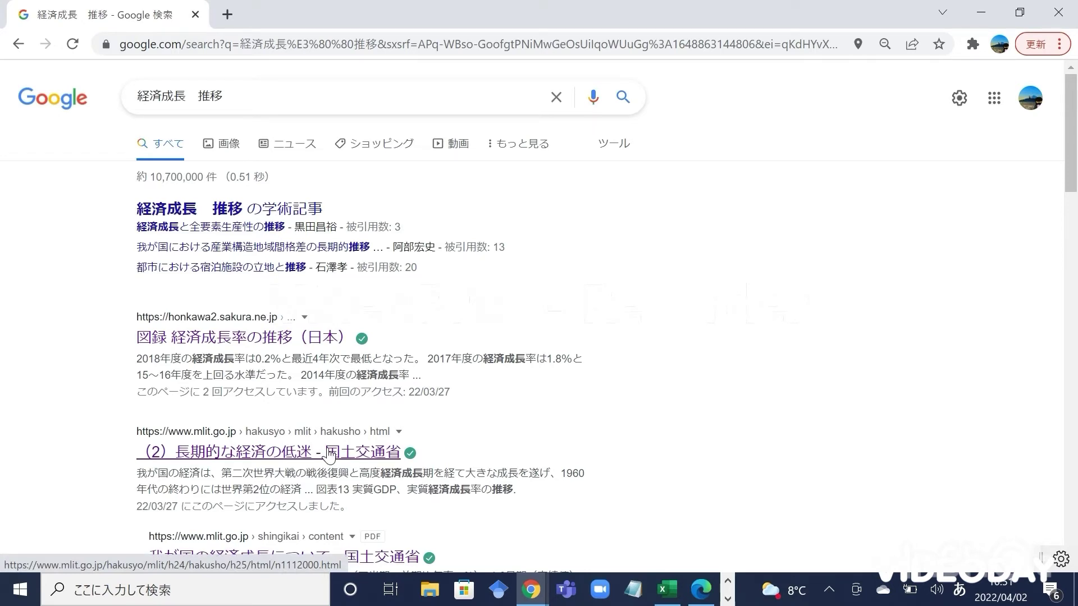
pyautogui.hotkey('alt', 'Tab')
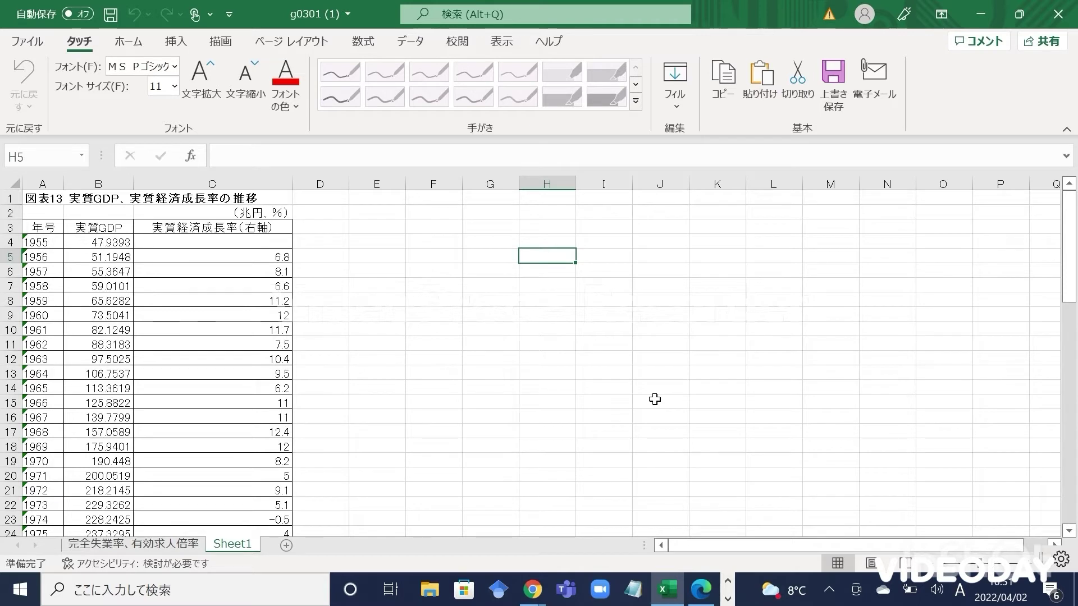
# Delete the 有効求人倍率 column (column C) from the 完全失業率、有効求人倍率 sheet
pyautogui.hotkey('ctrl', 'pageup')
pyautogui.click(648, 414)
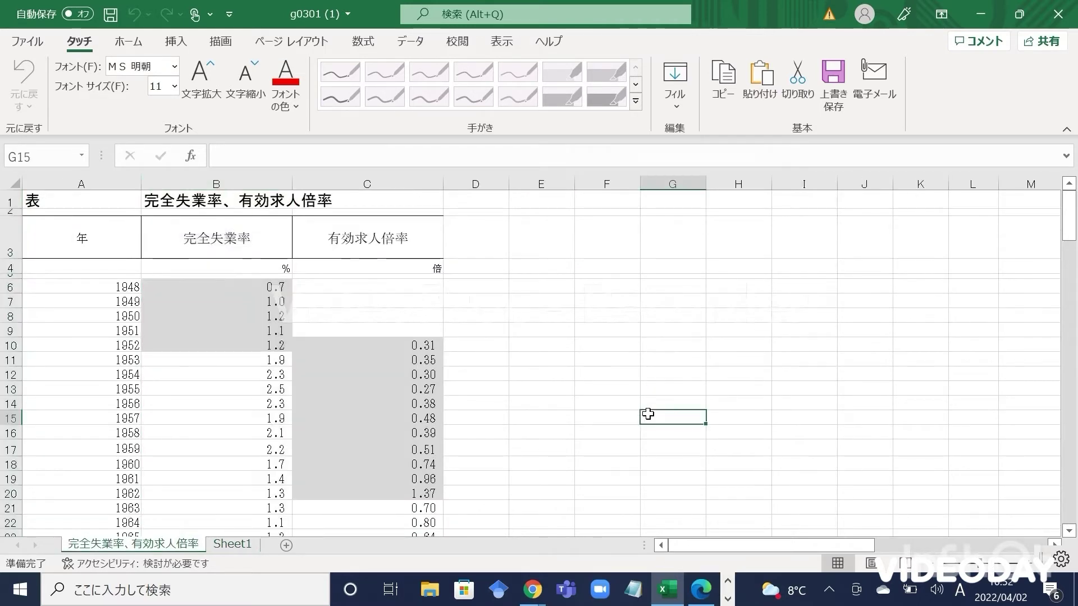
pyautogui.click(416, 180)
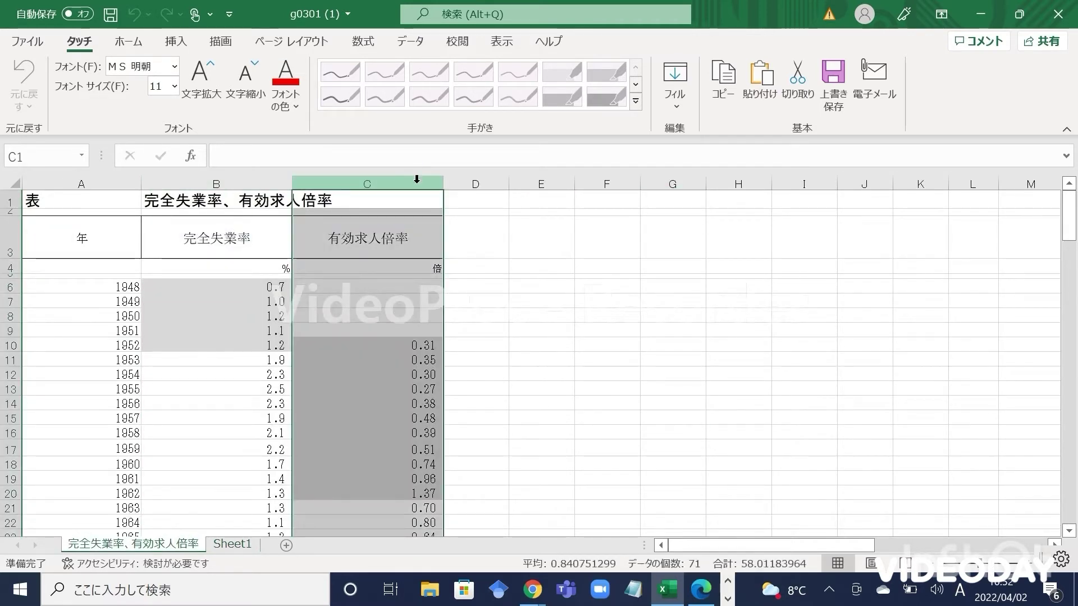
pyautogui.rightClick(416, 180)
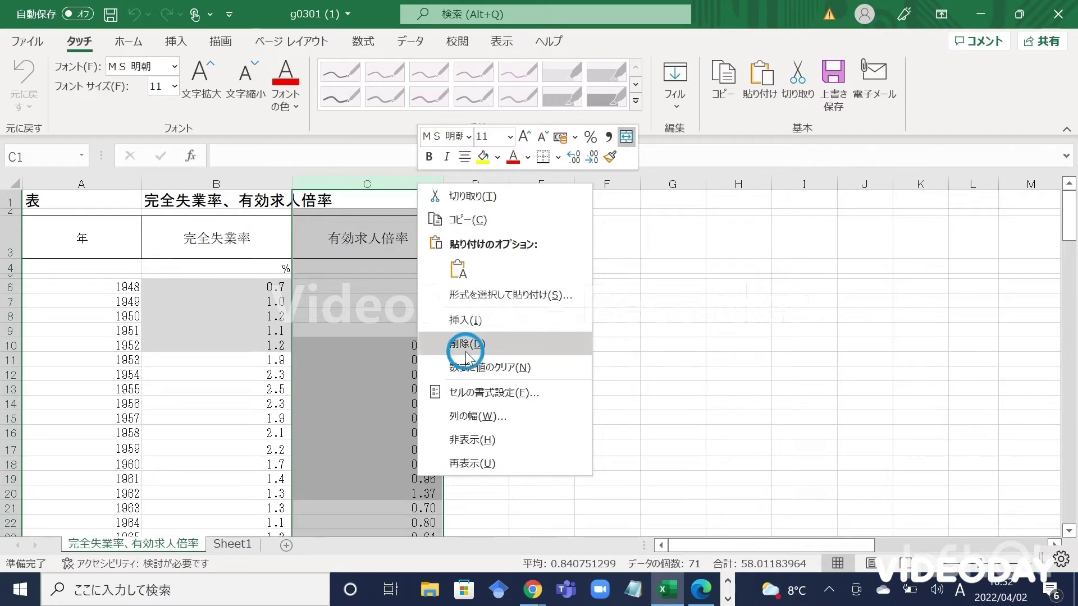
pyautogui.click(466, 343)
pyautogui.click(460, 342)
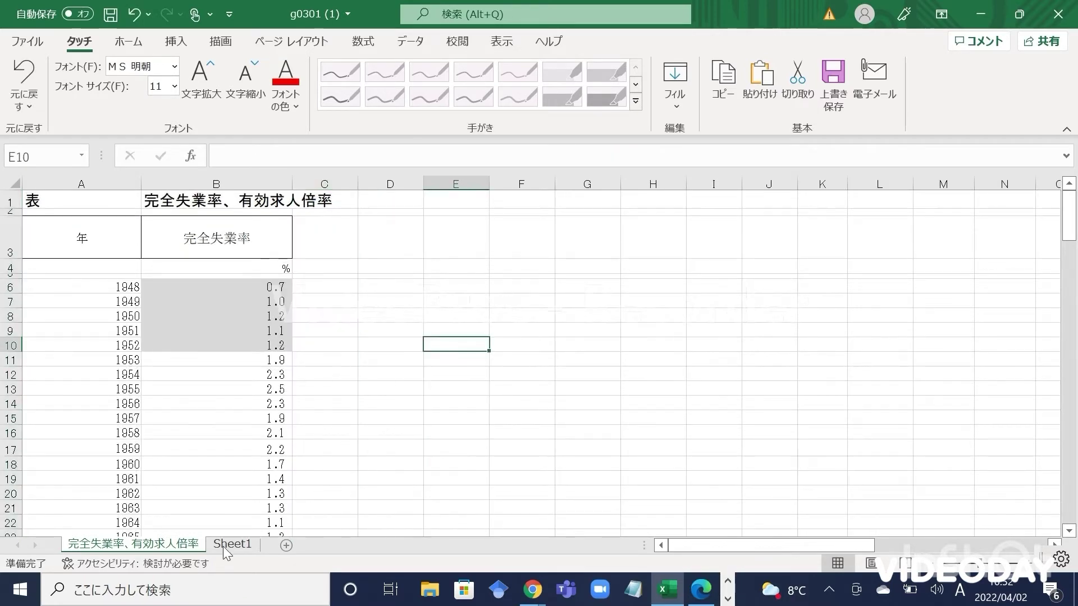
# Copy the 実質経済成長率 figures from 1956 onward on Sheet1 and paste them as values beginning at C14 of the unemployment sheet
pyautogui.click(226, 544)
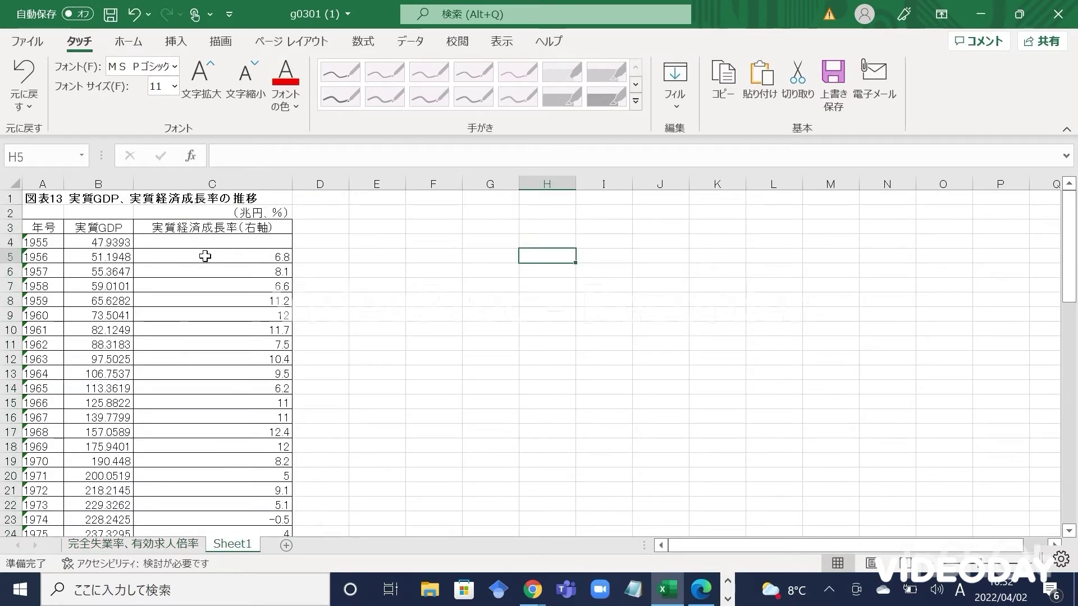
pyautogui.moveTo(206, 255); pyautogui.dragTo(195, 505)
pyautogui.hotkey('ctrl', 'c')
pyautogui.click(195, 543)
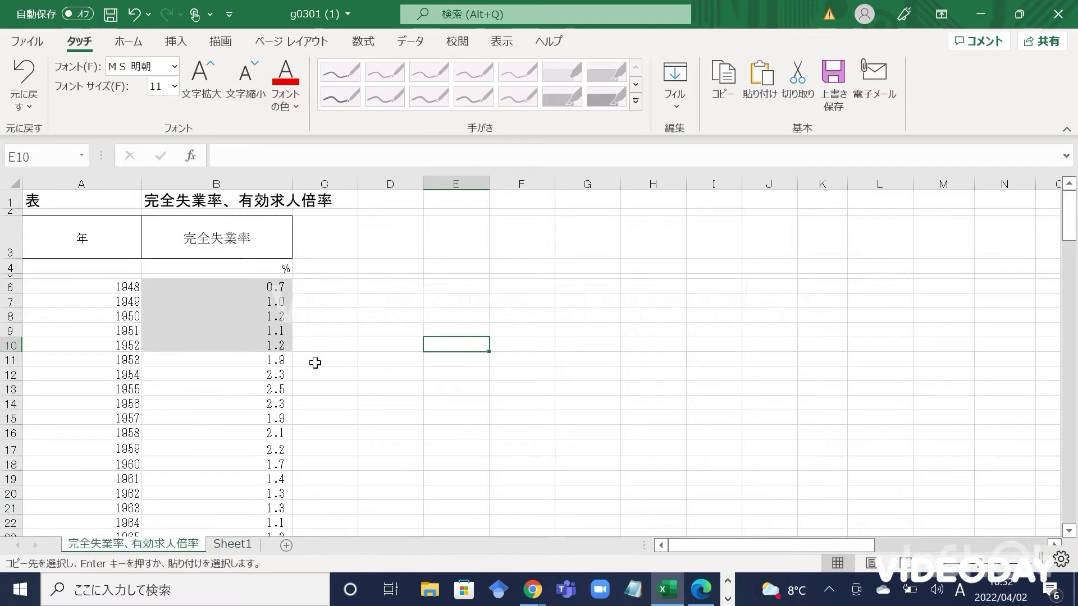
pyautogui.scroll(-1, 315, 362)
pyautogui.click(322, 334)
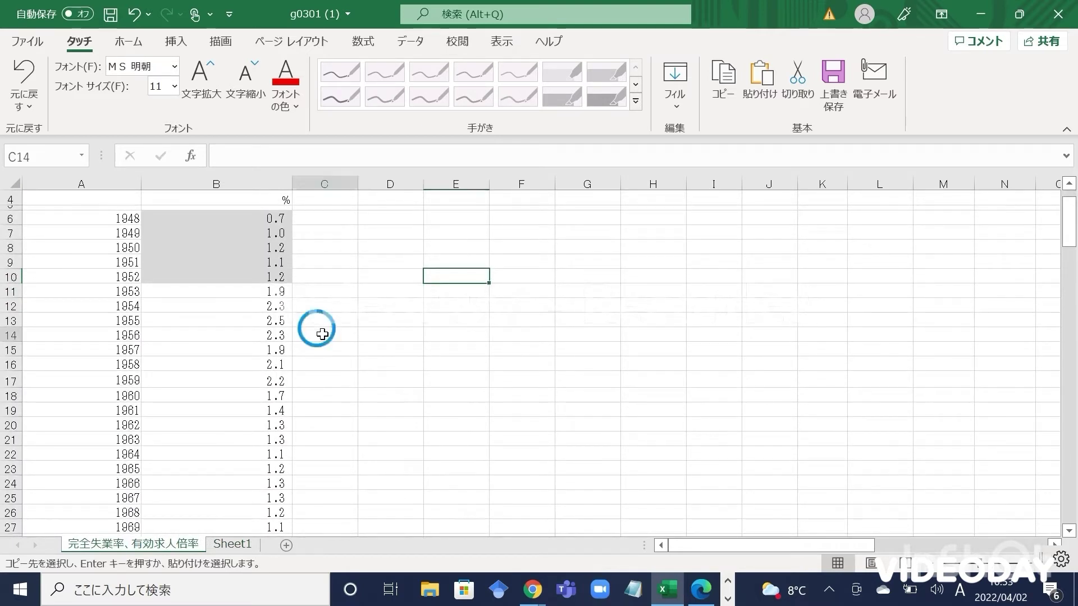
pyautogui.rightClick(322, 334)
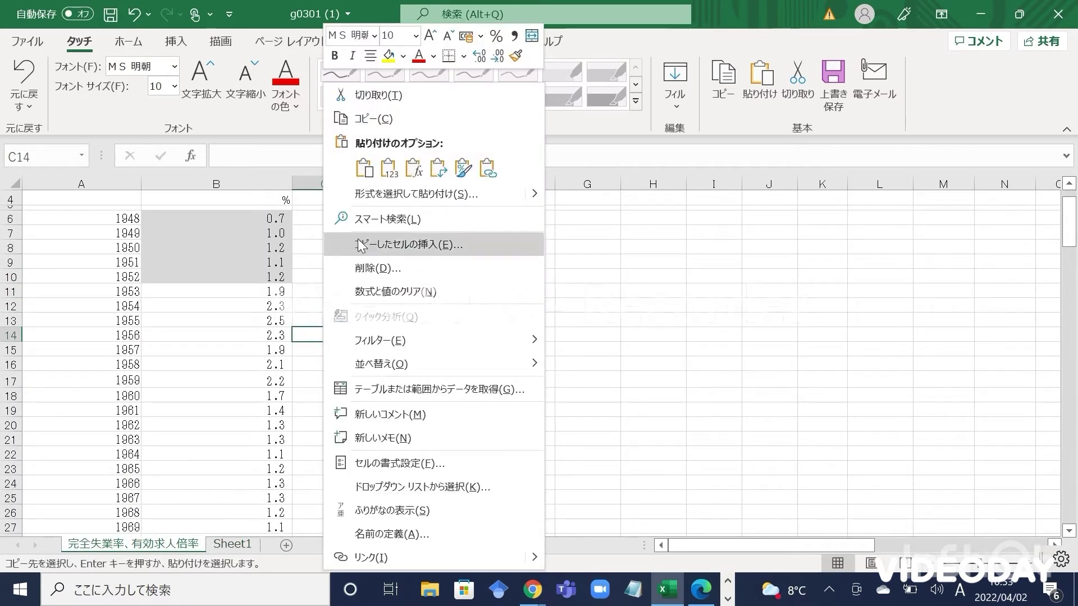
pyautogui.click(392, 175)
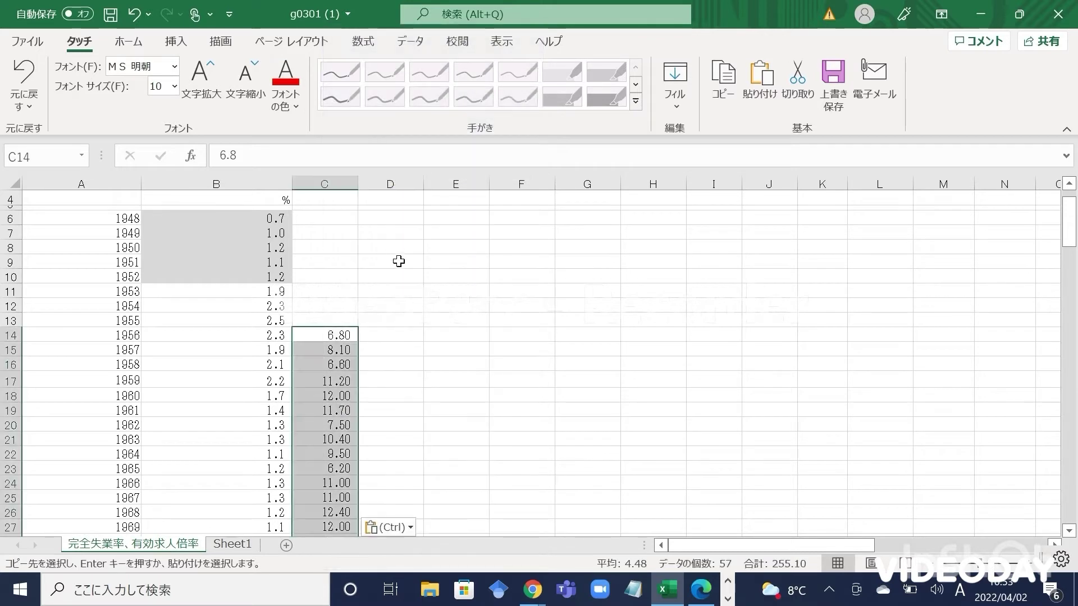
# Delete rows 6 to 13, which hold the years 1948 to 1955
pyautogui.click(46, 287)
pyautogui.moveTo(8, 218); pyautogui.dragTo(11, 321)
pyautogui.rightClick(12, 317)
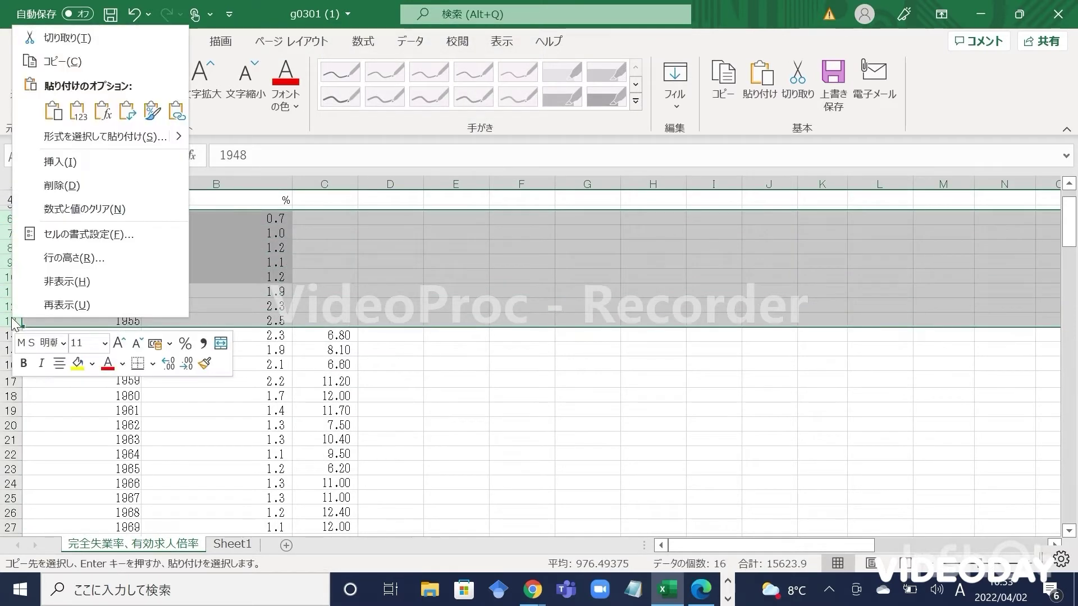
pyautogui.press('d')
pyautogui.click(173, 365)
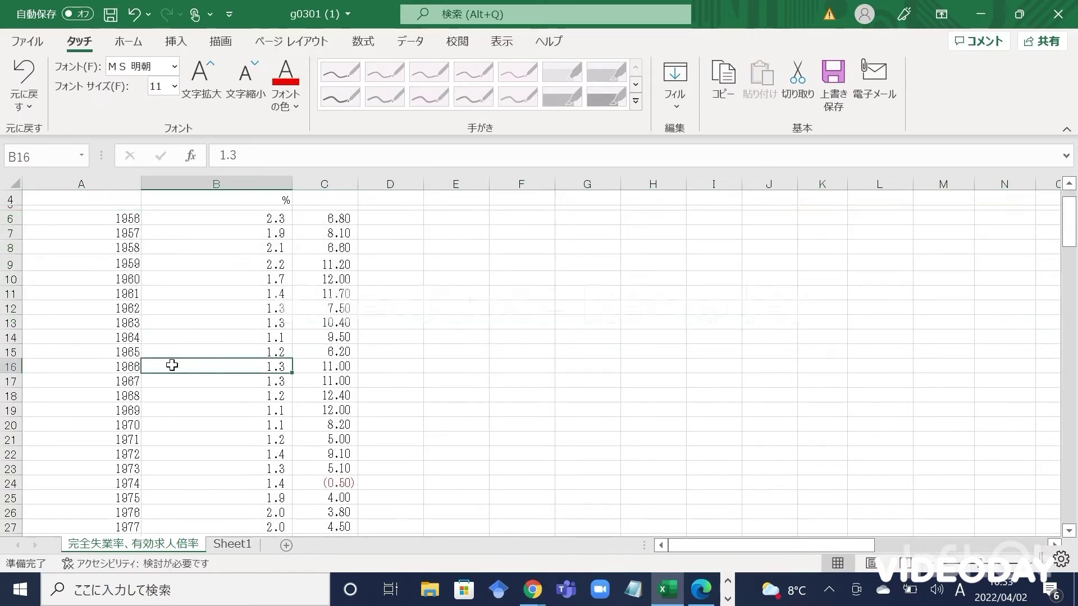
# Enter the heading 経済成長率 in cell C3 above the pasted growth figures
pyautogui.scroll(1, 283, 272)
pyautogui.click(329, 234)
pyautogui.write('経済成長率')
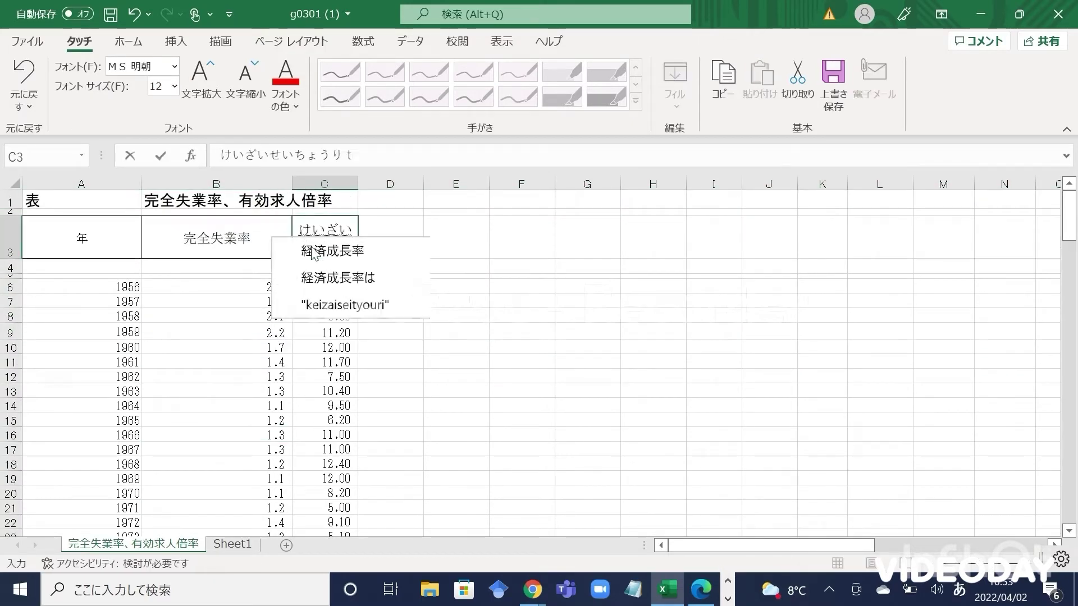
pyautogui.press('Return')
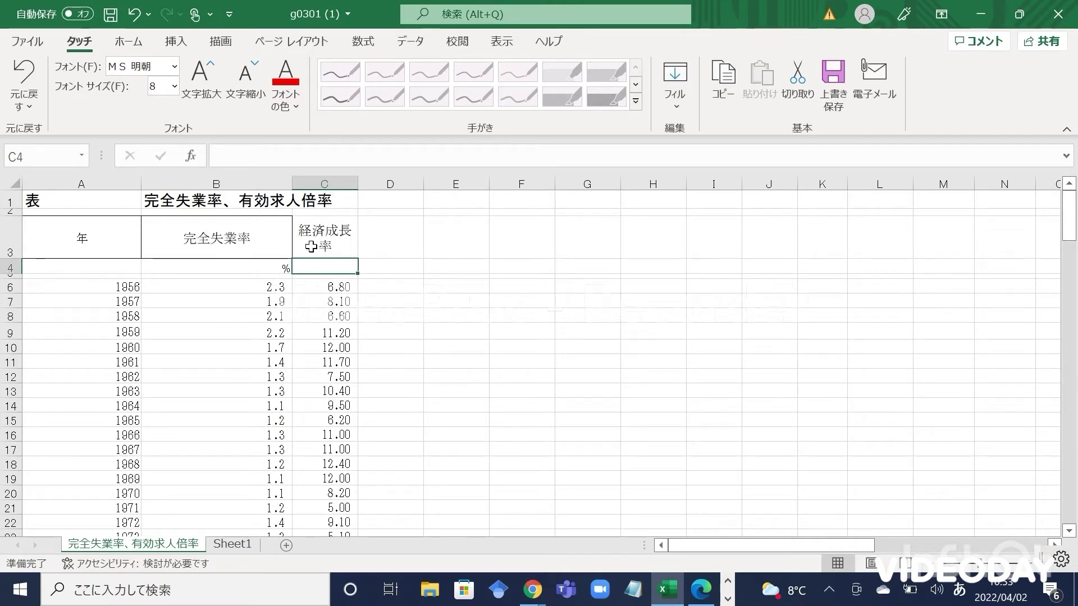
# Insert a markers-only scatter chart from the unemployment and growth rates in B6:C62
pyautogui.moveTo(271, 285); pyautogui.dragTo(315, 486)
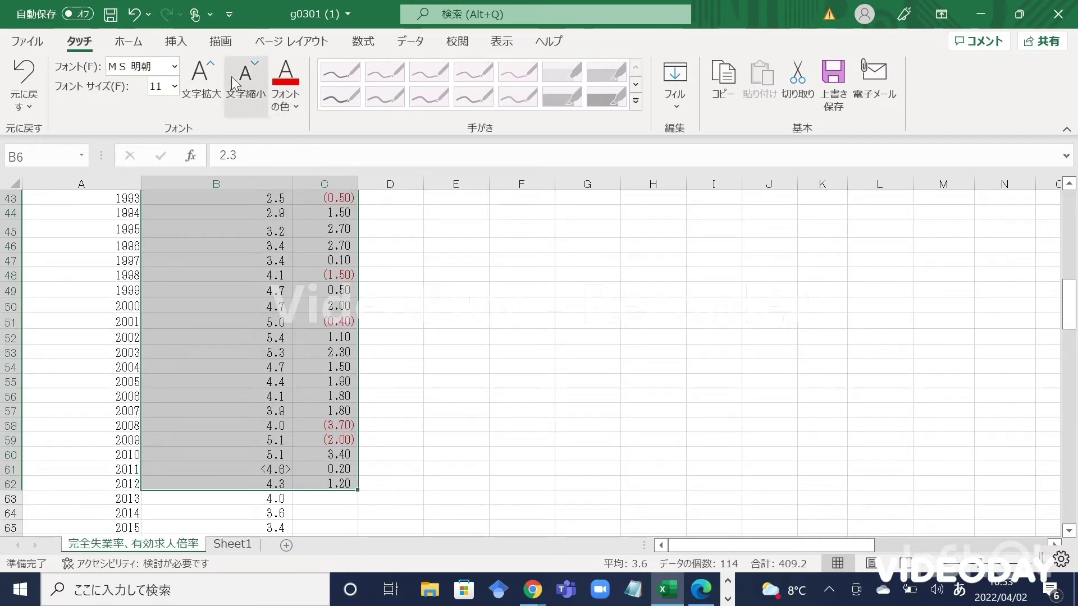
pyautogui.click(186, 49)
pyautogui.hotkey('ctrl', 'q')
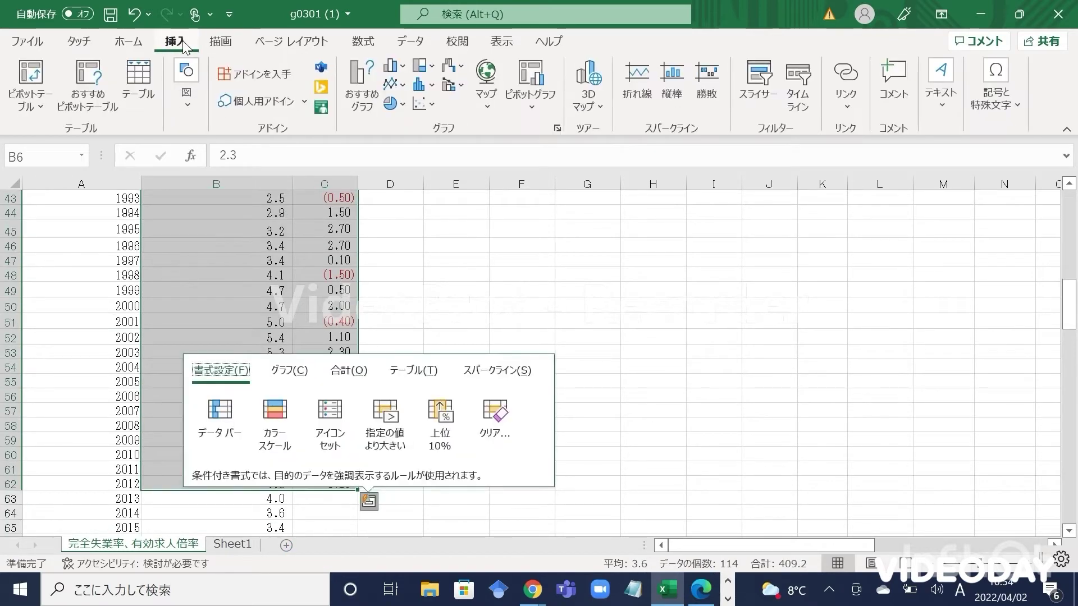
pyautogui.click(436, 107)
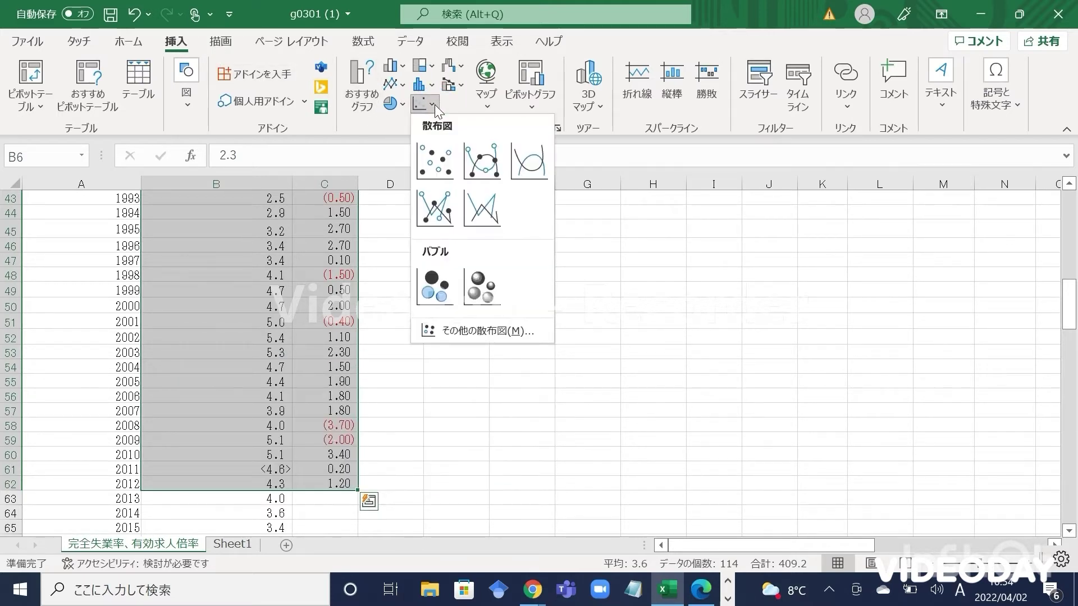
pyautogui.click(433, 160)
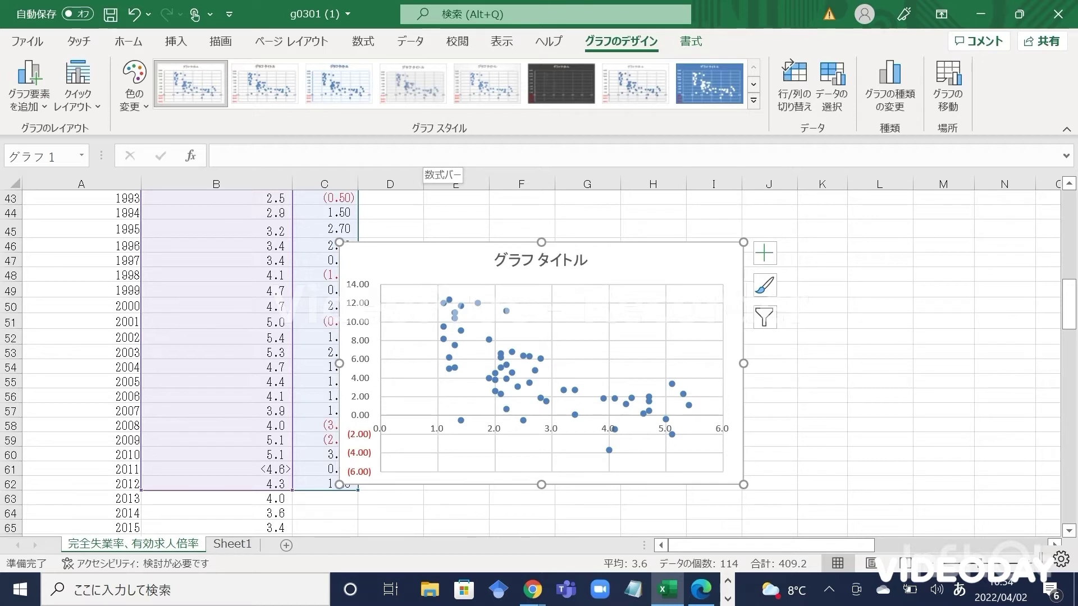
# Apply the quick layout with trendline, equation and R² to the chart, and reposition the equation above the legend and the chart beside the data
pyautogui.click(99, 109)
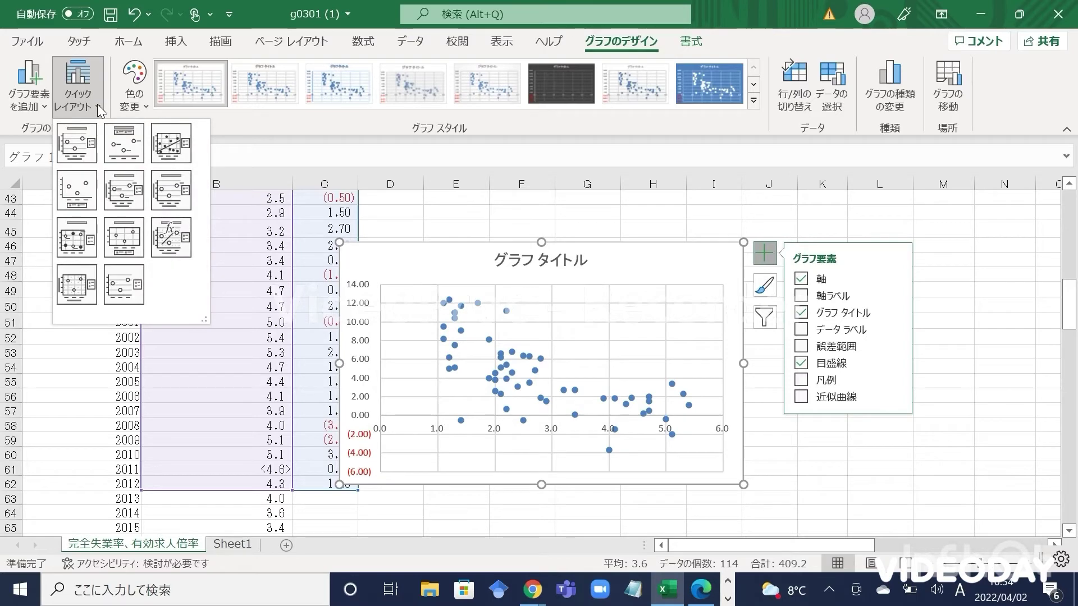
pyautogui.click(176, 247)
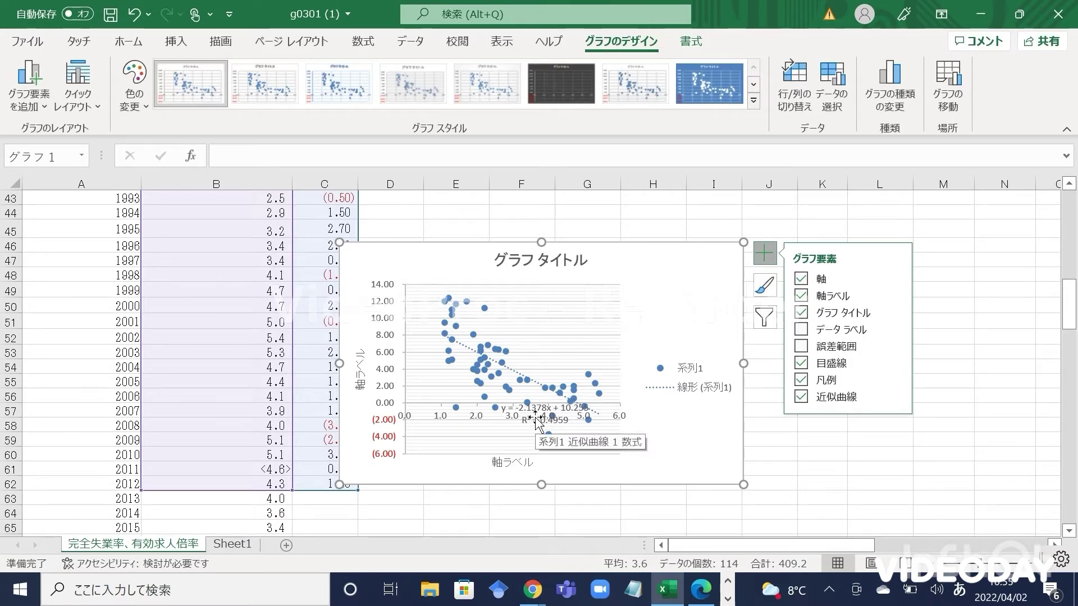
pyautogui.moveTo(536, 418); pyautogui.dragTo(665, 315)
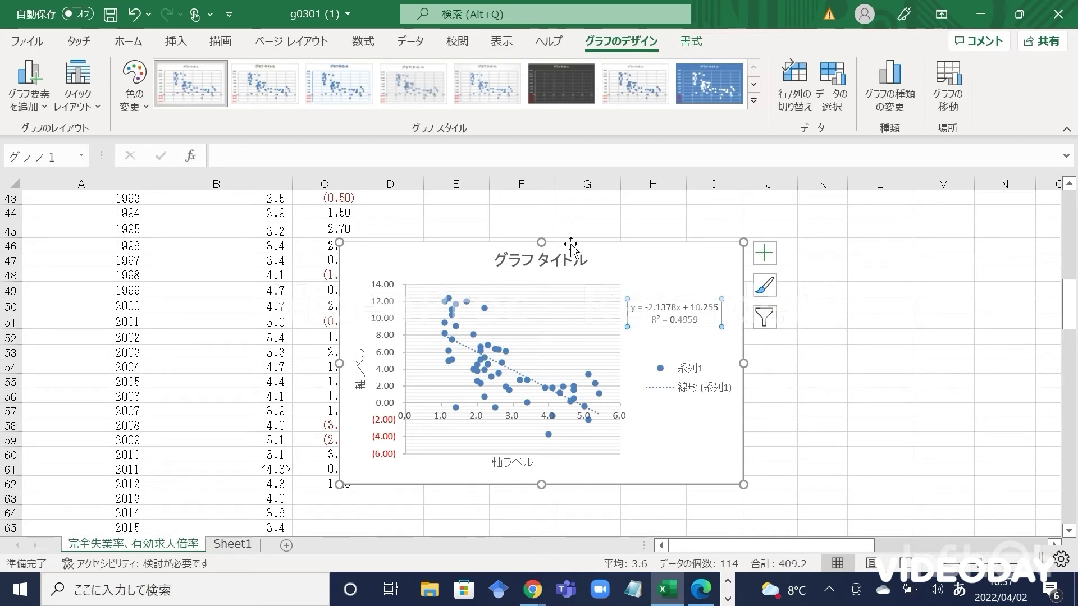
pyautogui.moveTo(571, 241); pyautogui.dragTo(653, 241)
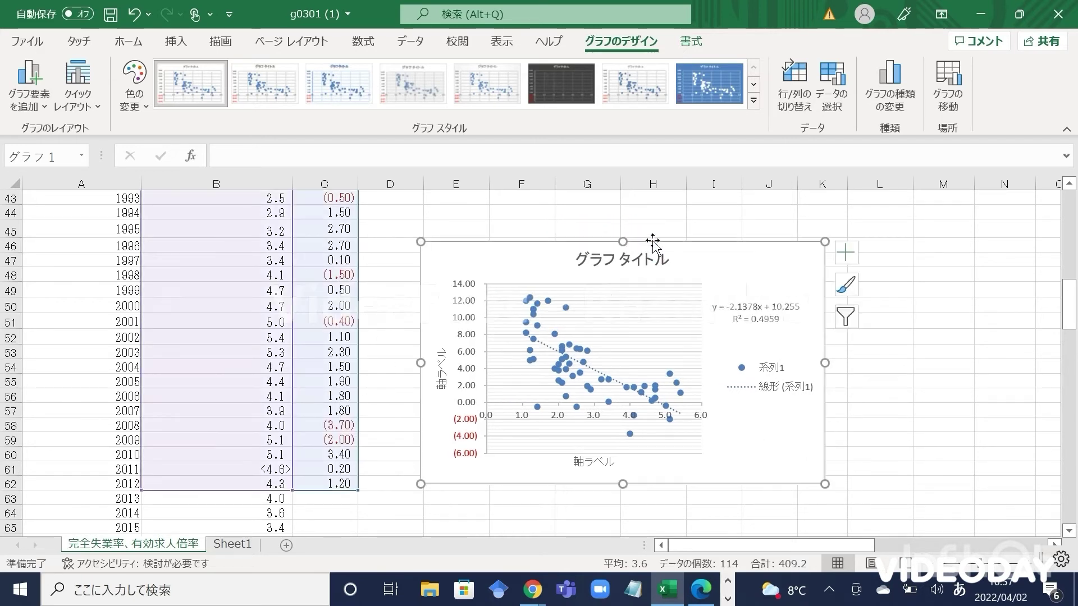
# Run the 相関 data analysis on B6:C62 by columns with output to a new worksheet, and select the coefficient between the two columns
pyautogui.click(422, 47)
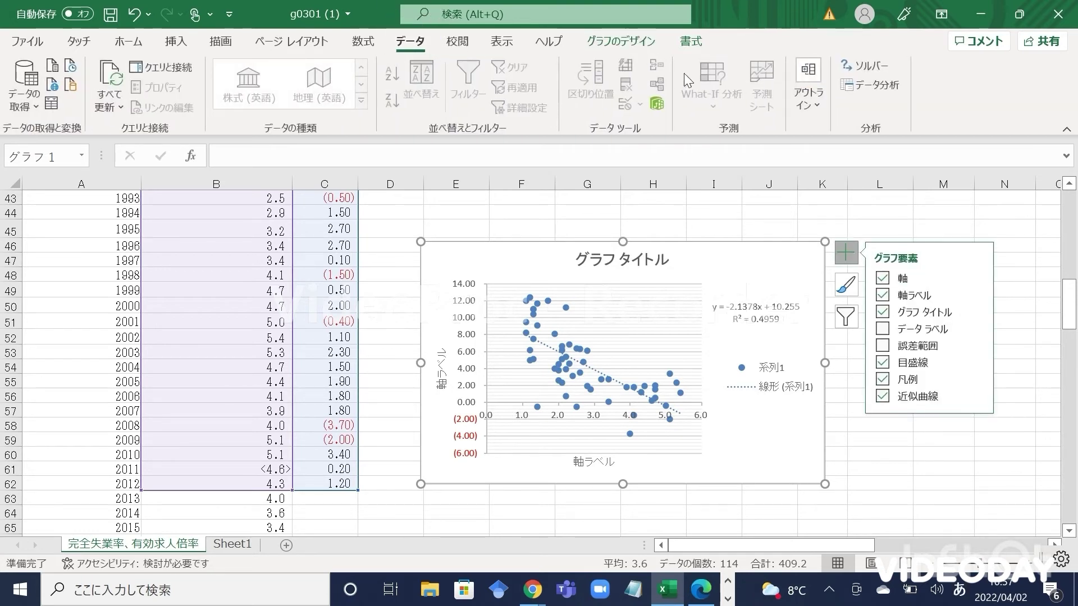
pyautogui.click(868, 86)
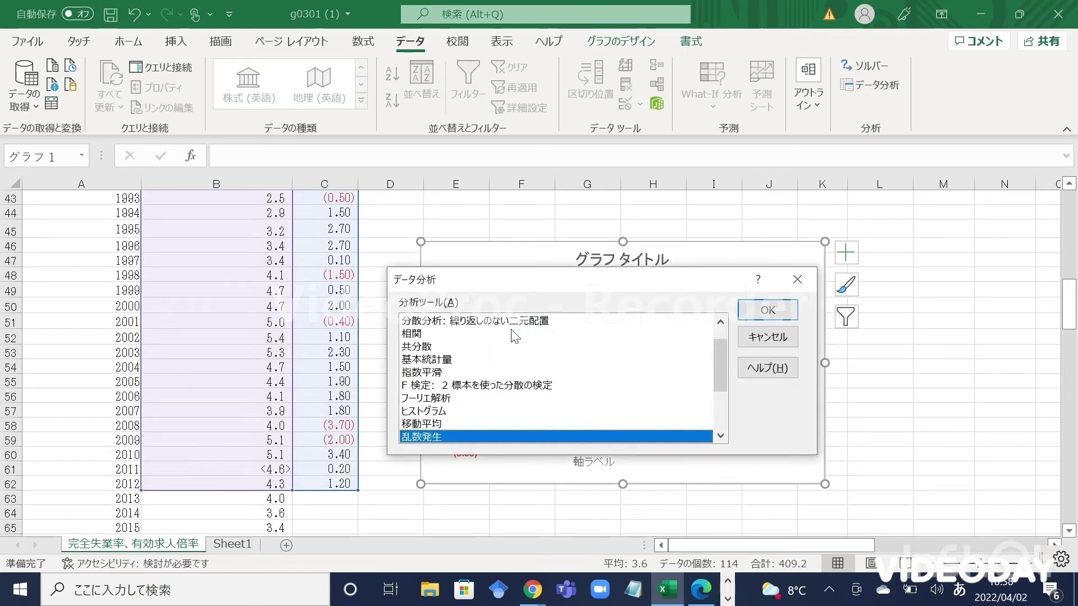
pyautogui.click(415, 335)
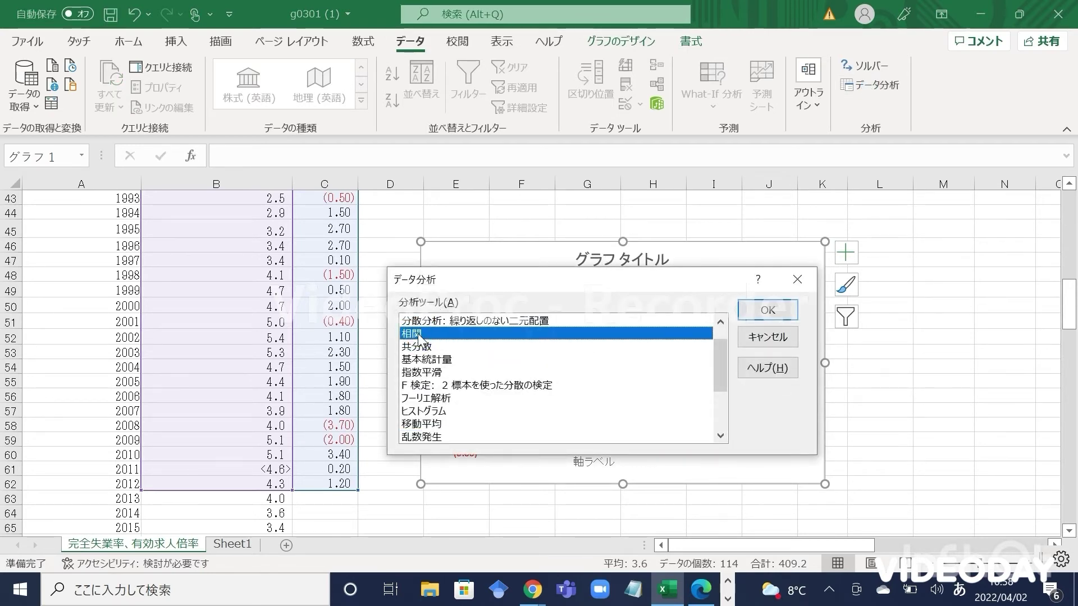
pyautogui.click(762, 311)
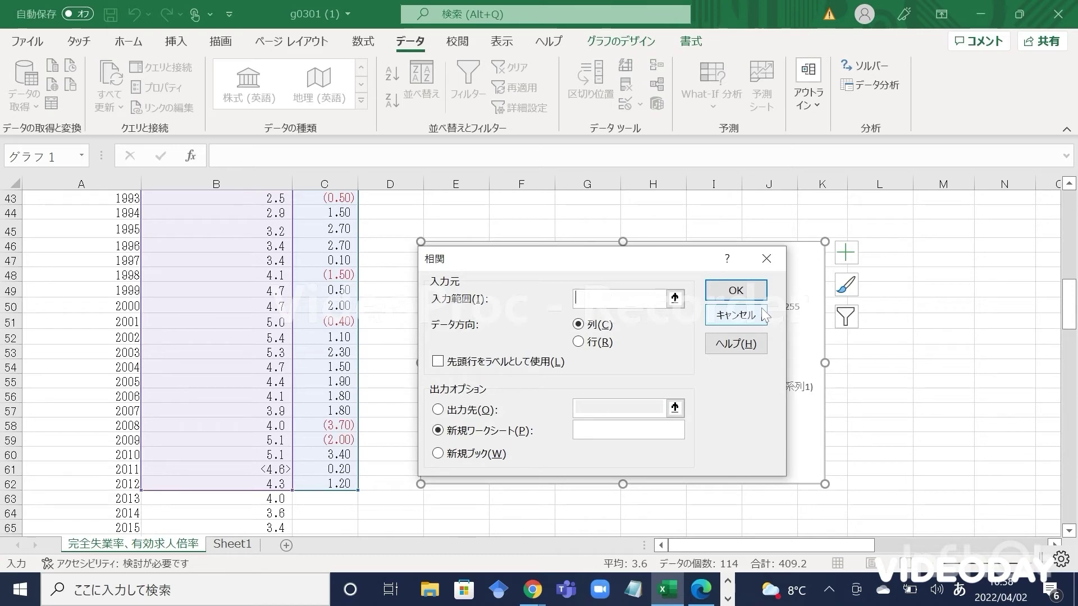
pyautogui.scroll(14, 383, 331)
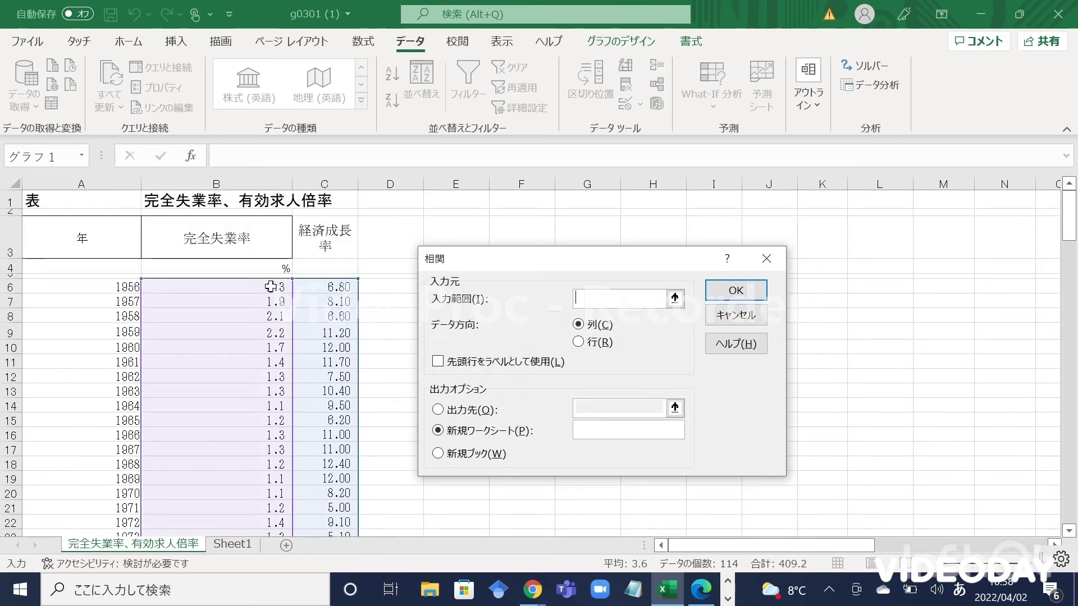
pyautogui.moveTo(287, 286); pyautogui.dragTo(321, 413)
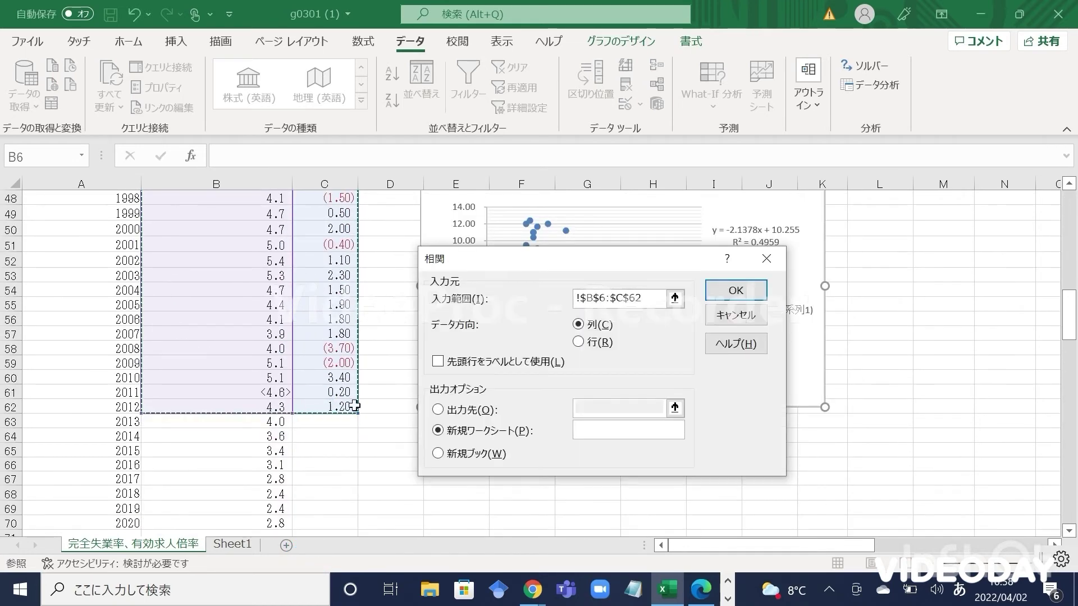
pyautogui.click(728, 287)
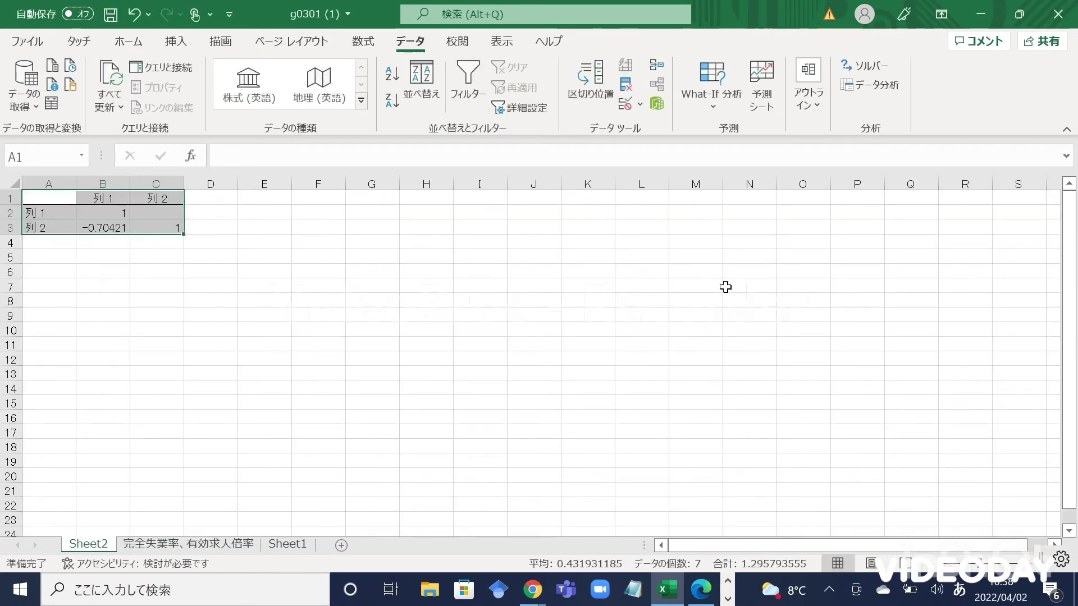
pyautogui.click(124, 228)
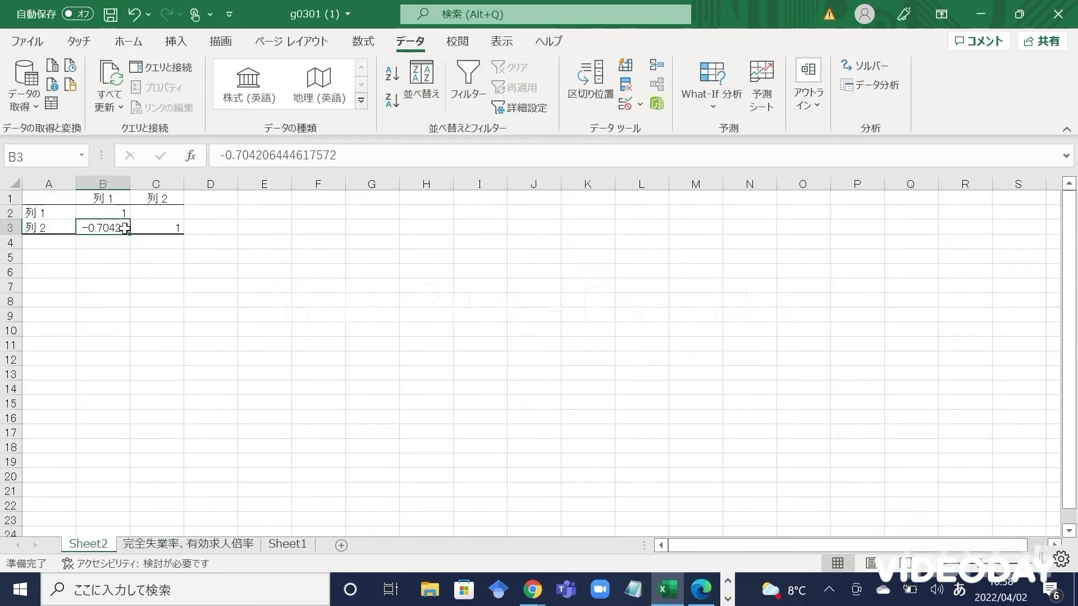
pyautogui.keyDown('ctrl'); pyautogui.scroll(1, 159, 284); pyautogui.keyUp('ctrl')
pyautogui.keyDown('ctrl'); pyautogui.scroll(1, 159, 284); pyautogui.keyUp('ctrl')
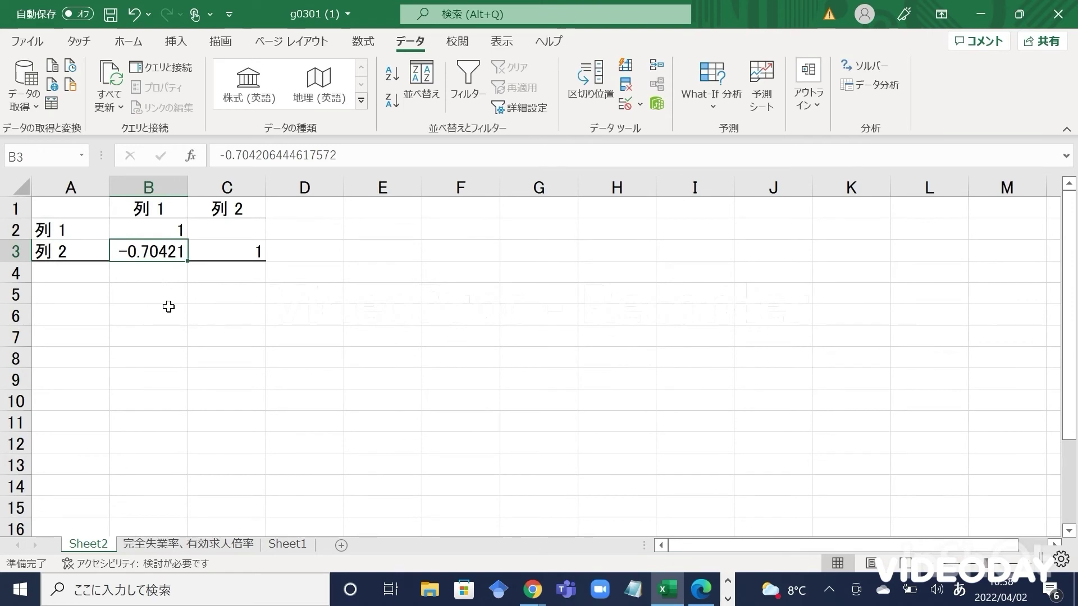